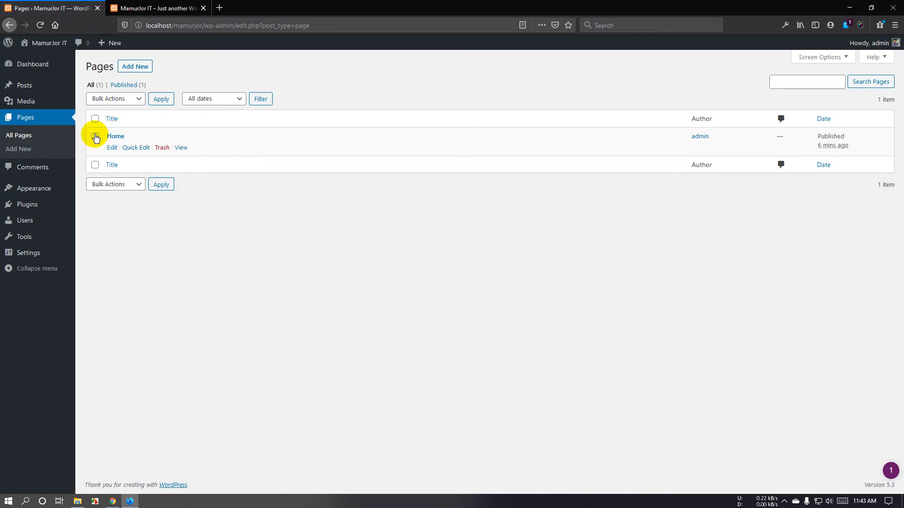
# Move the existing Home page to the trash and reload the site's front page to check it
pyautogui.click(162, 148)
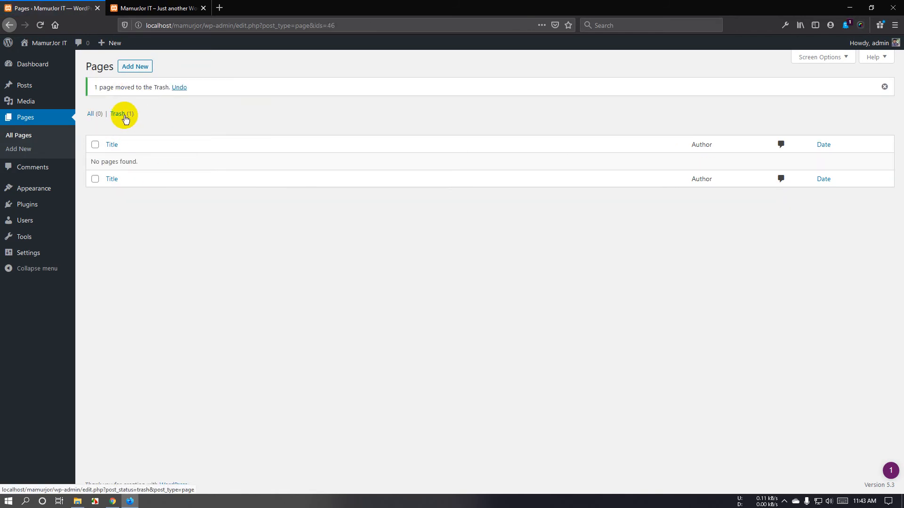
pyautogui.click(154, 7)
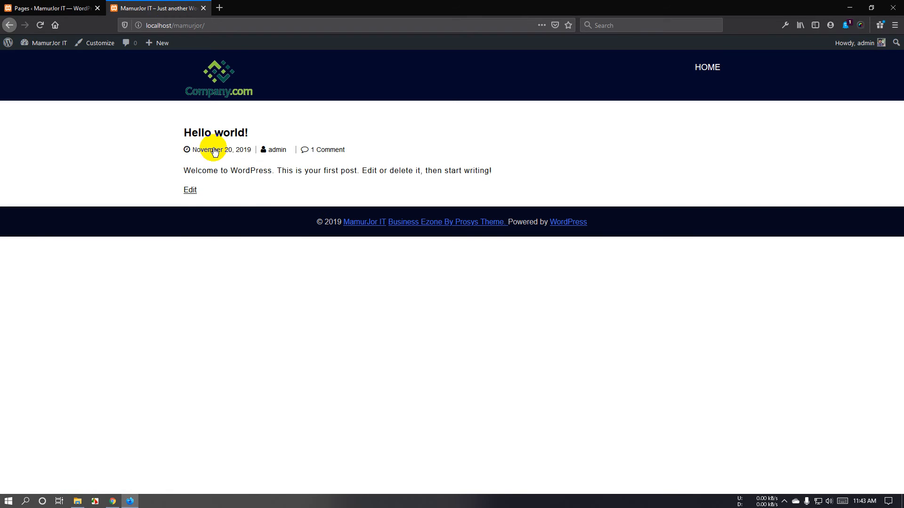
pyautogui.click(216, 83)
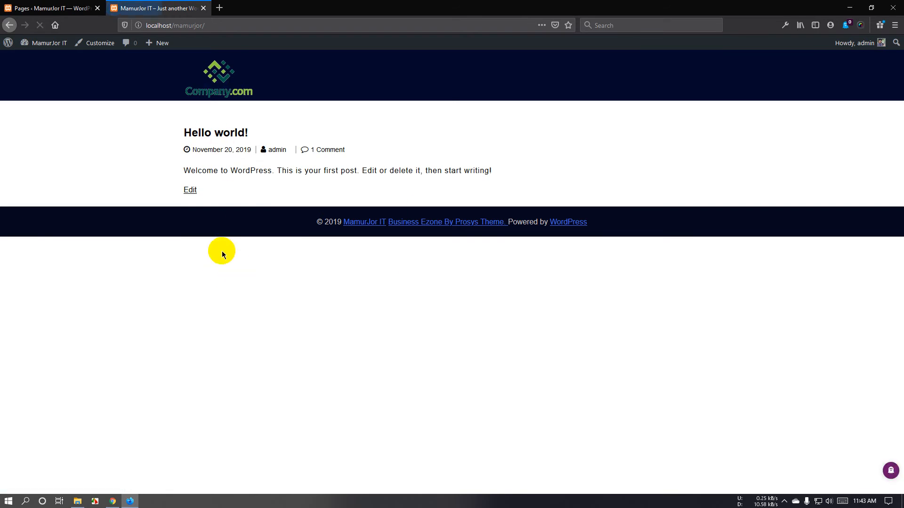
# Create a new page titled "Home" and publish it
pyautogui.click(51, 8)
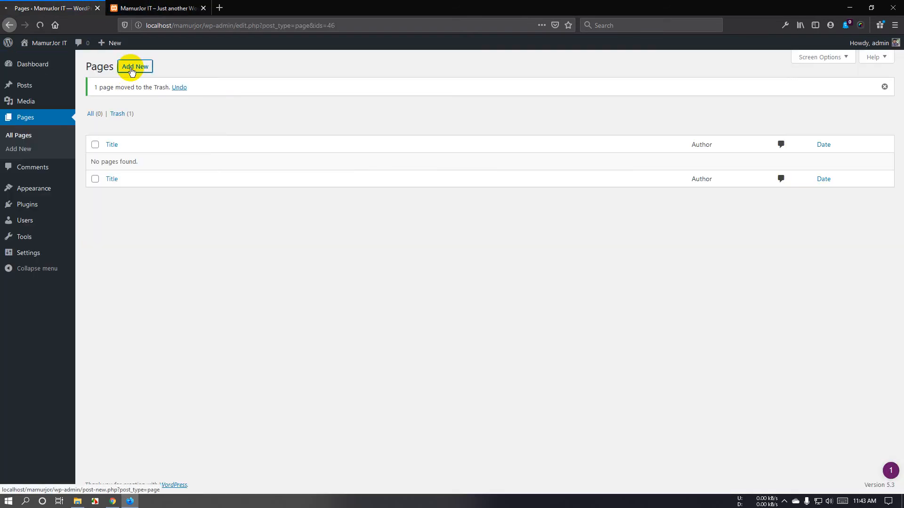
pyautogui.click(130, 67)
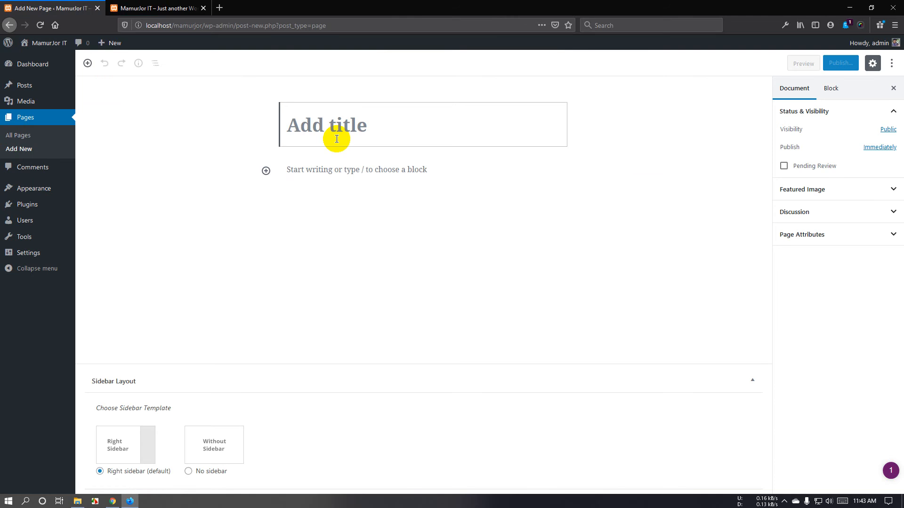
pyautogui.write('Home')
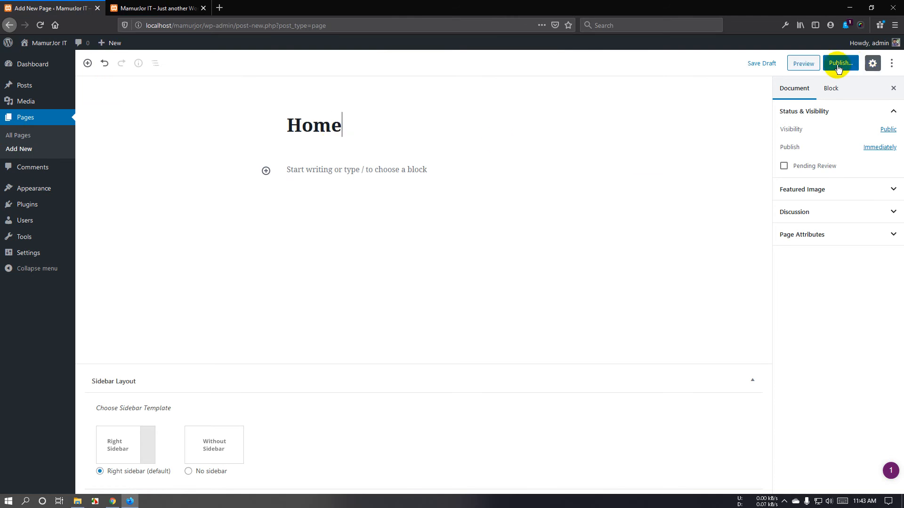
pyautogui.click(835, 63)
pyautogui.click(838, 66)
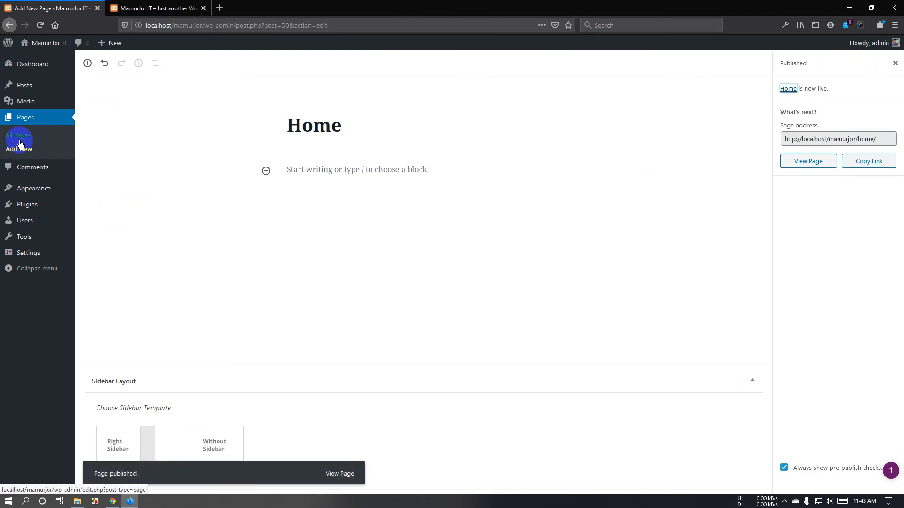
# Create a new page titled "Services" and publish it
pyautogui.click(19, 149)
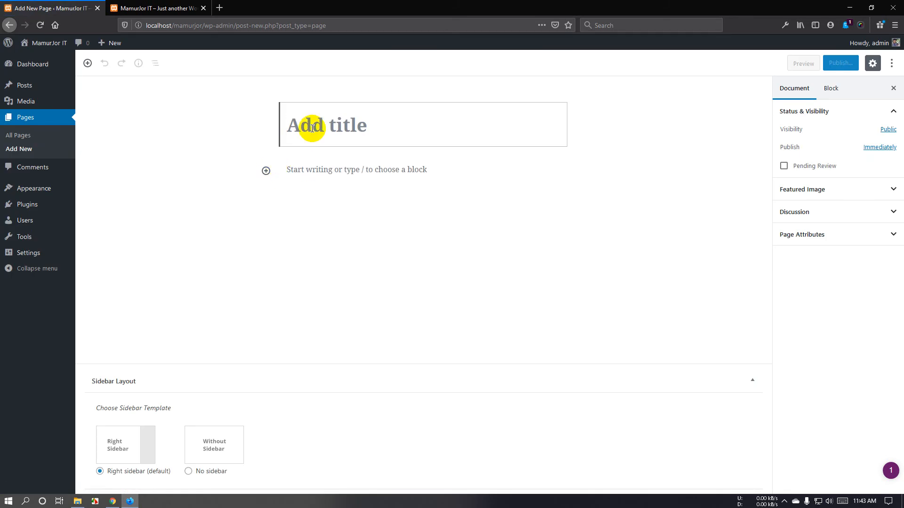
pyautogui.write('Services')
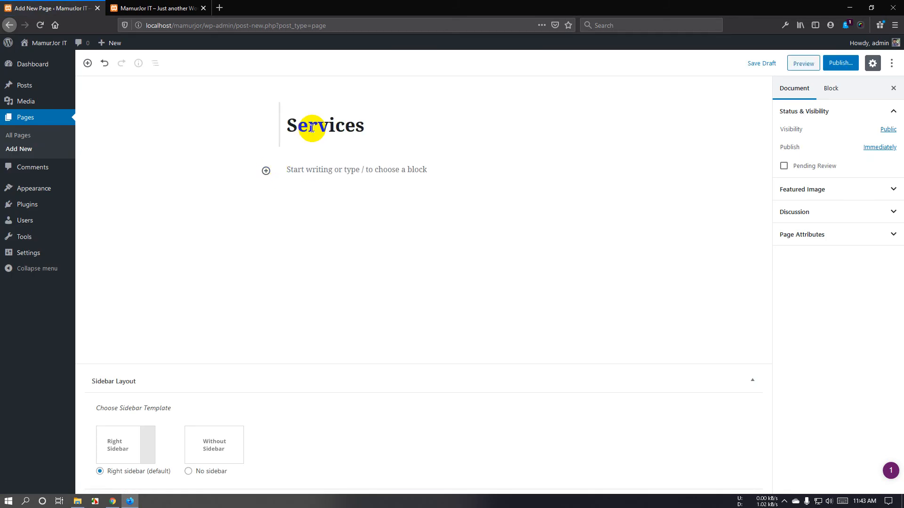
pyautogui.click(840, 63)
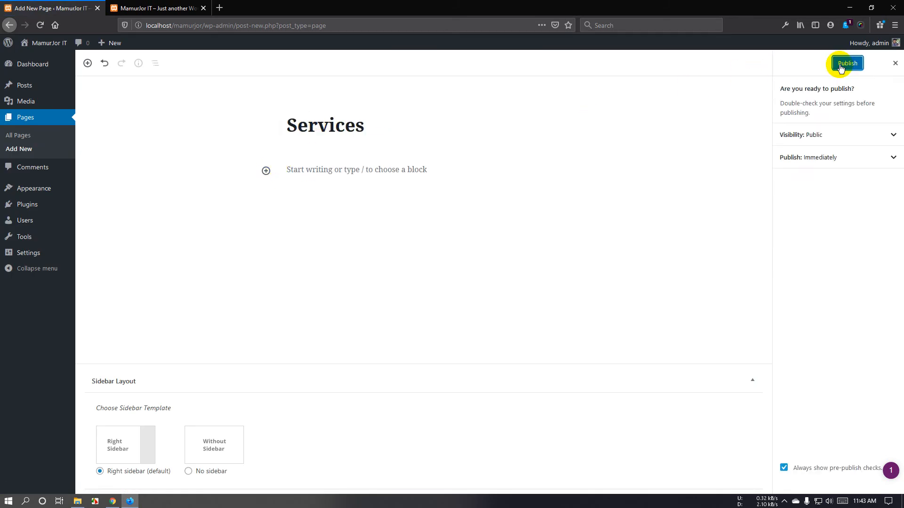
pyautogui.click(841, 65)
# Create a new page titled "Portfolio" and publish it
pyautogui.click(29, 148)
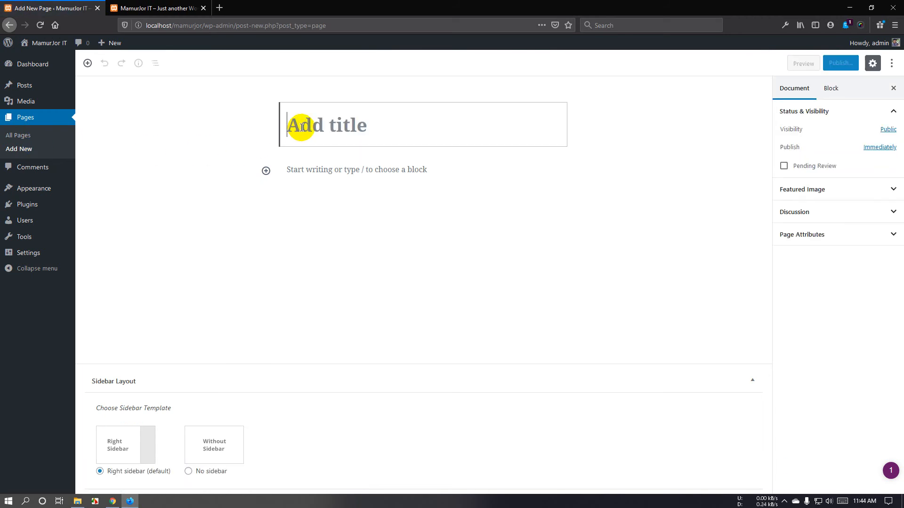
pyautogui.write('Portfolio')
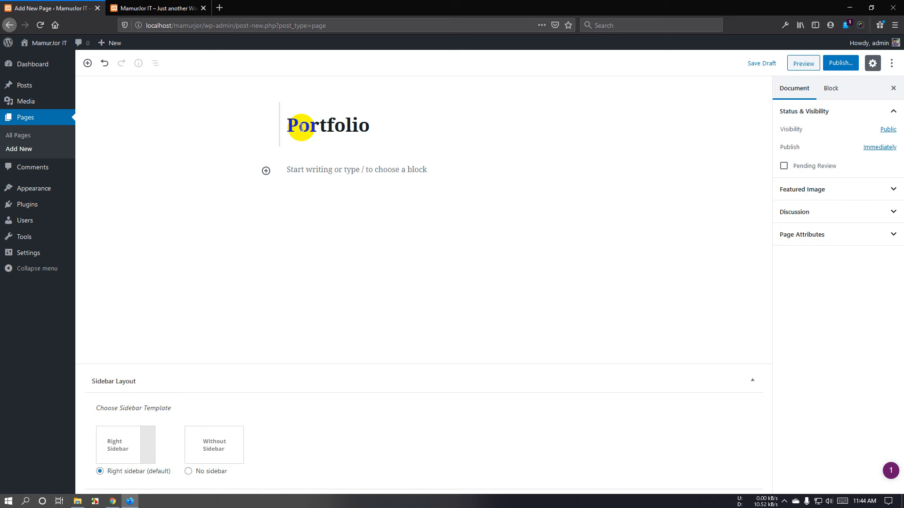
pyautogui.doubleClick(302, 127)
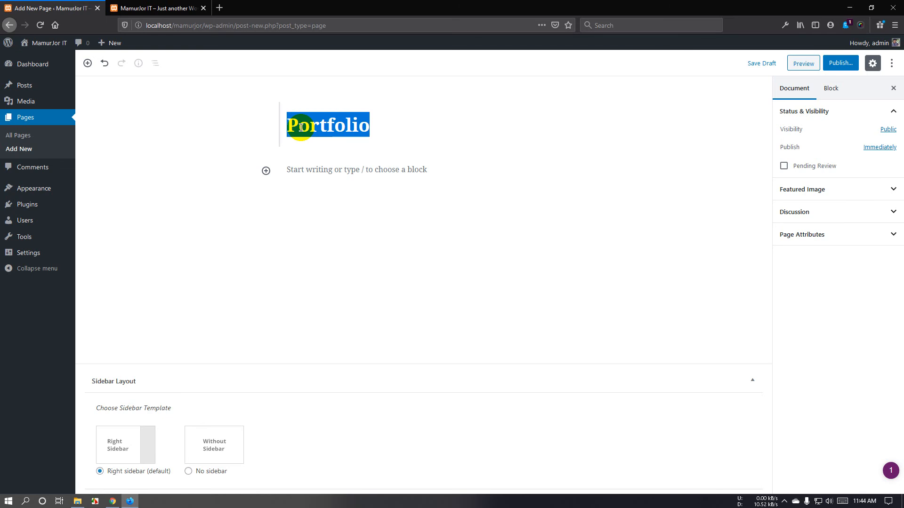
pyautogui.click(841, 62)
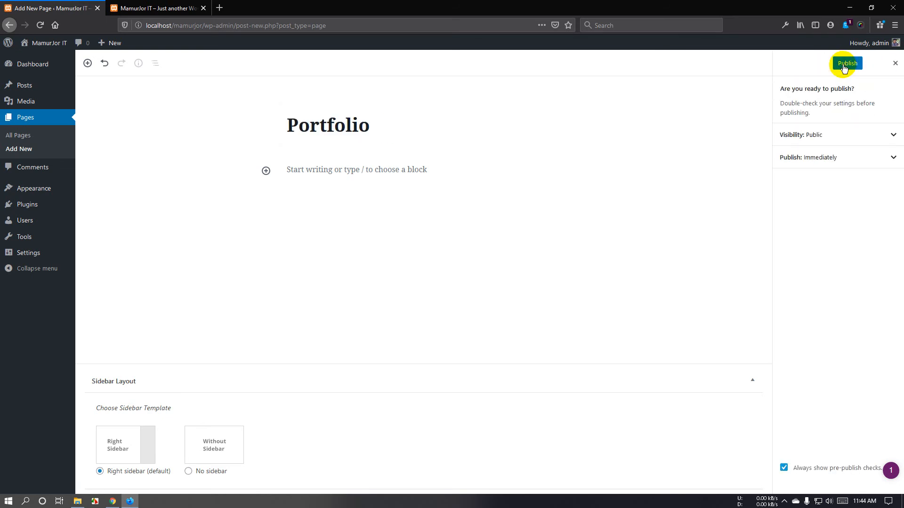
pyautogui.click(843, 65)
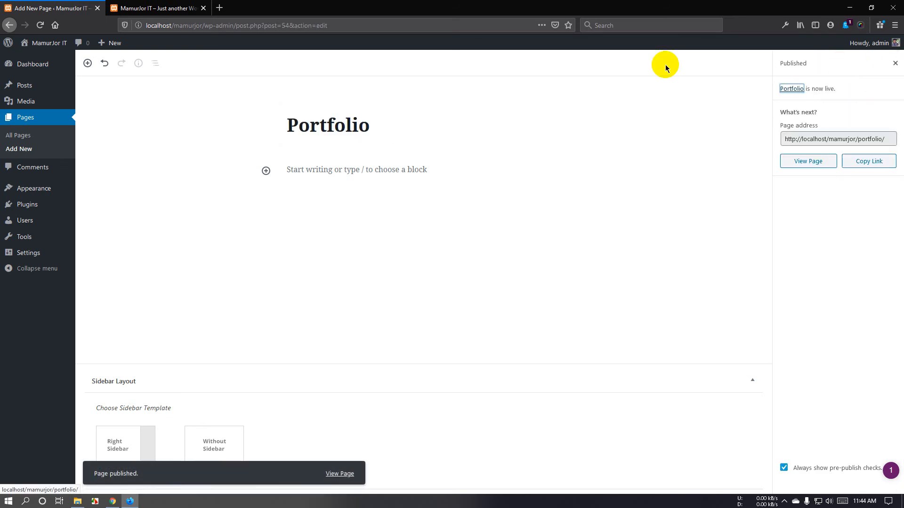
# Create a new page titled "Contact Us" and publish it
pyautogui.click(21, 148)
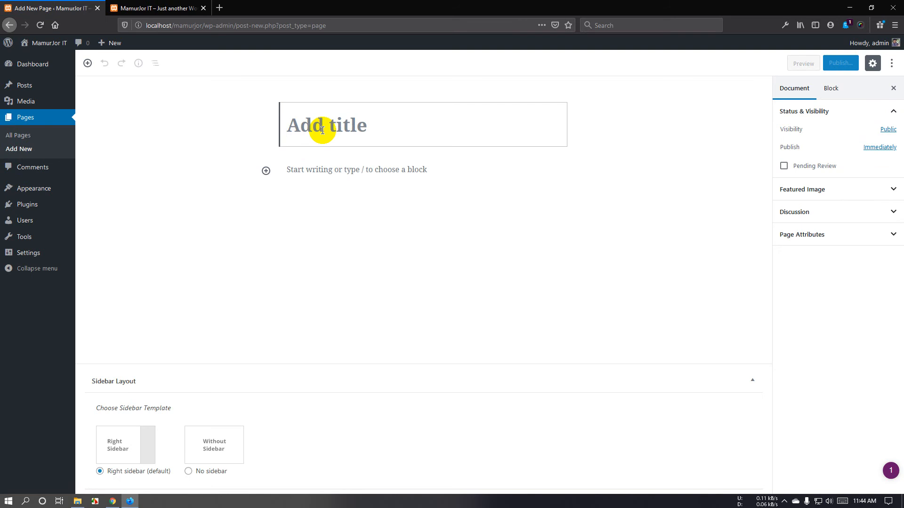
pyautogui.write('Contact Us')
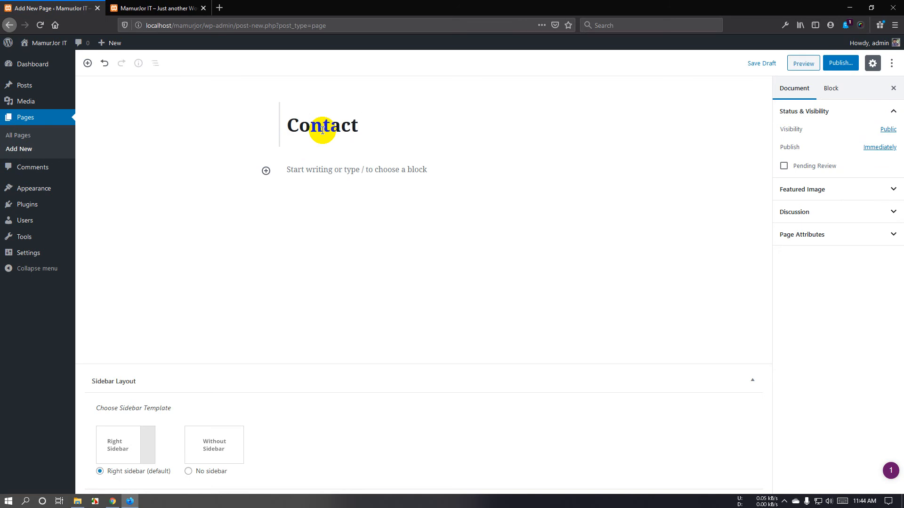
pyautogui.click(841, 64)
pyautogui.click(846, 71)
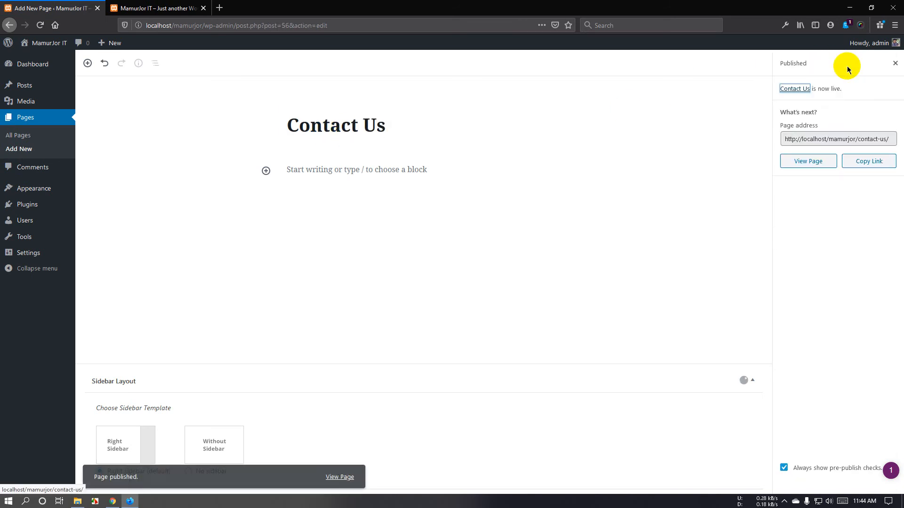
# Create a new page titled "About Us" and publish it
pyautogui.click(20, 149)
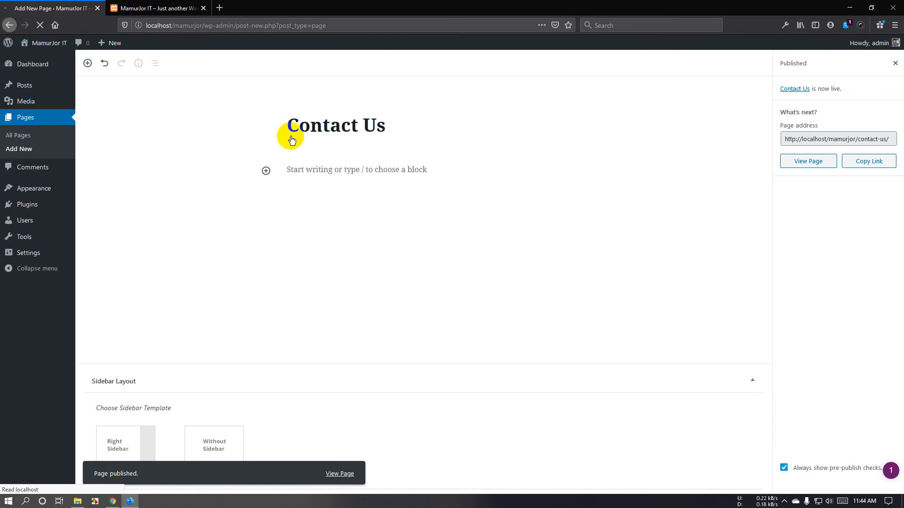
pyautogui.write('About Us')
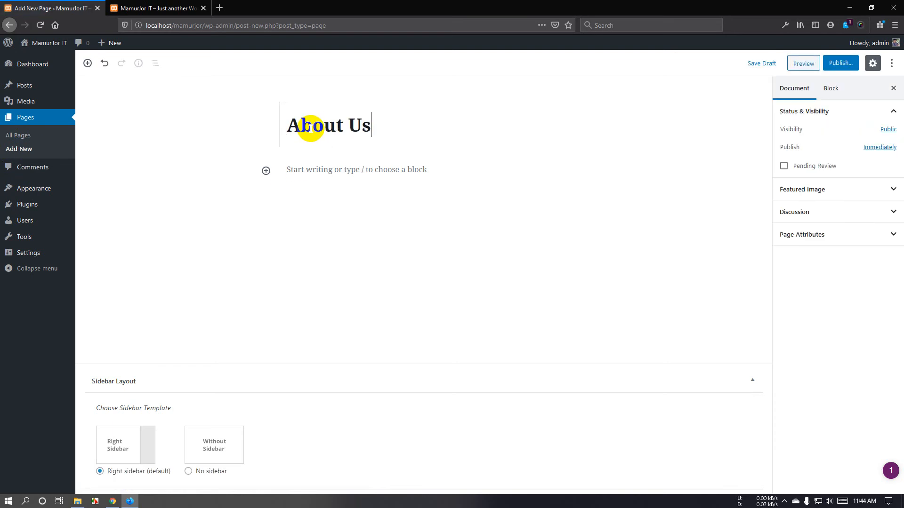
pyautogui.click(841, 63)
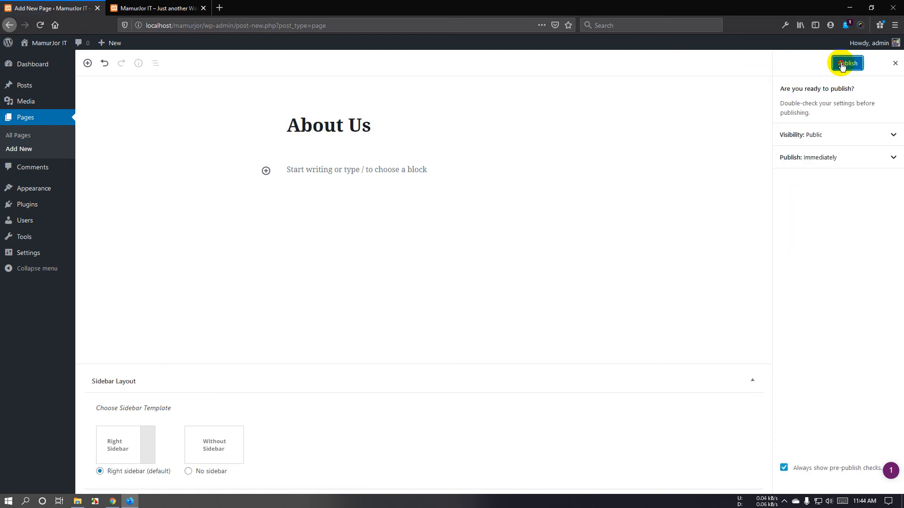
pyautogui.click(843, 65)
# Create a new page titled "Blog" and publish it
pyautogui.click(19, 141)
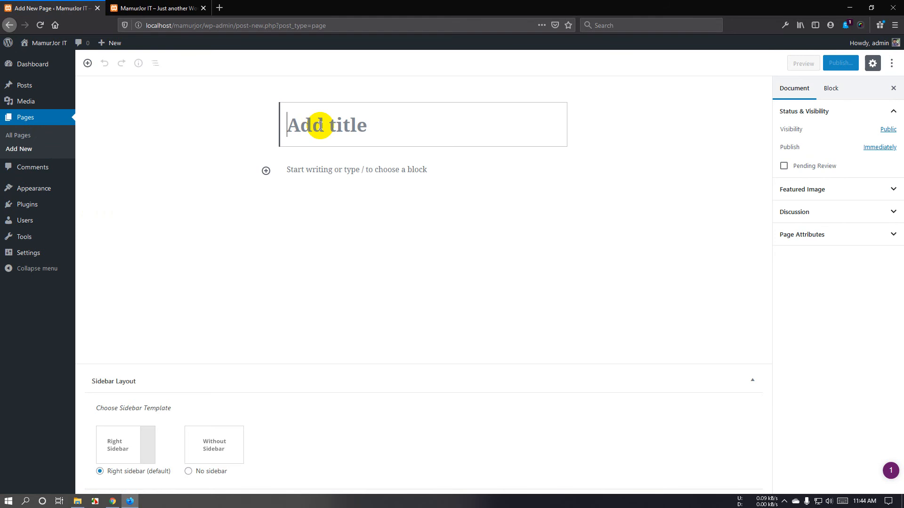
pyautogui.write('Blog')
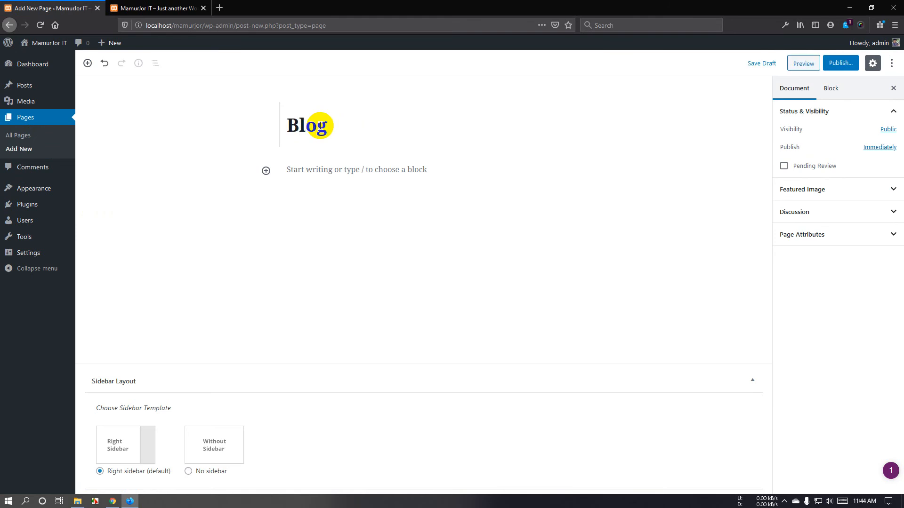
pyautogui.click(846, 65)
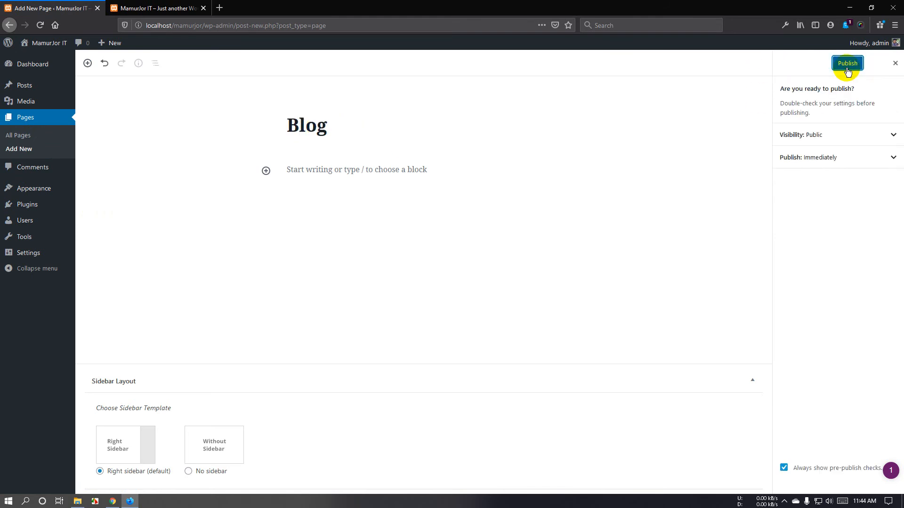
pyautogui.click(847, 69)
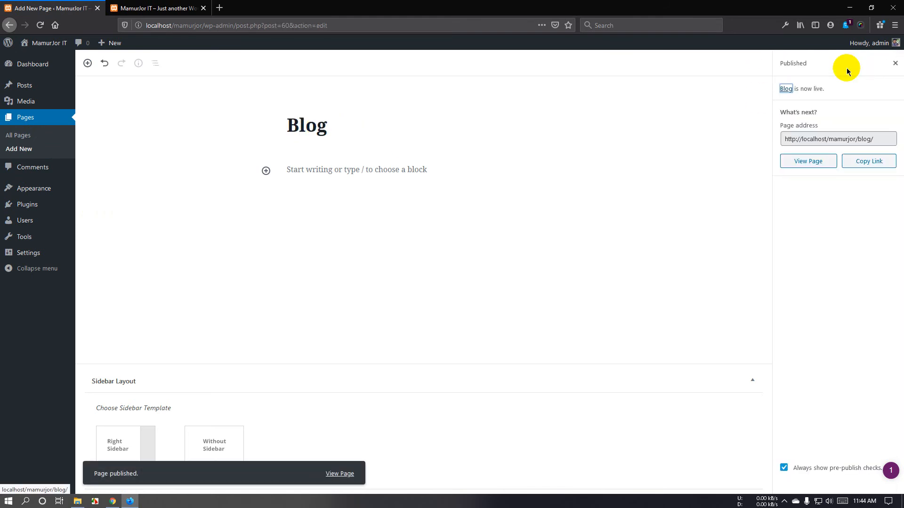
# Review the list of all pages, then create a navigation menu named "Main Menu"
pyautogui.click(18, 136)
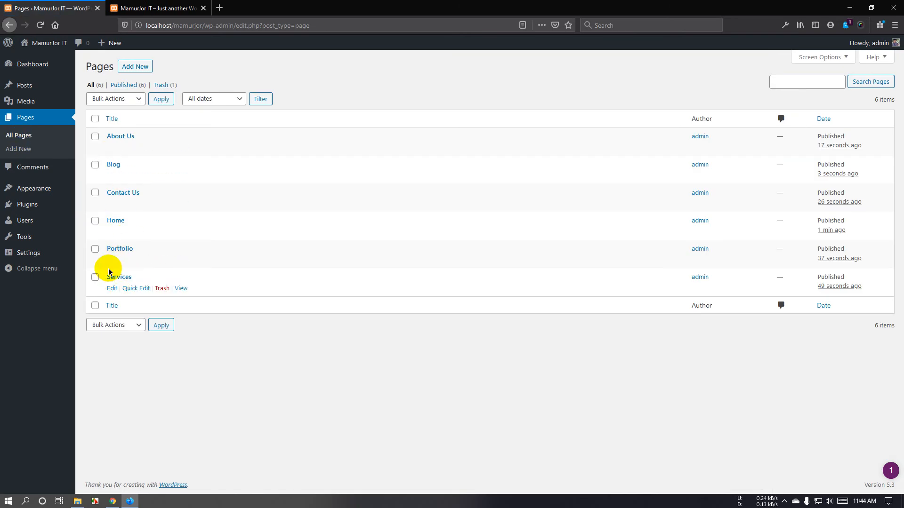
pyautogui.moveTo(35, 193)
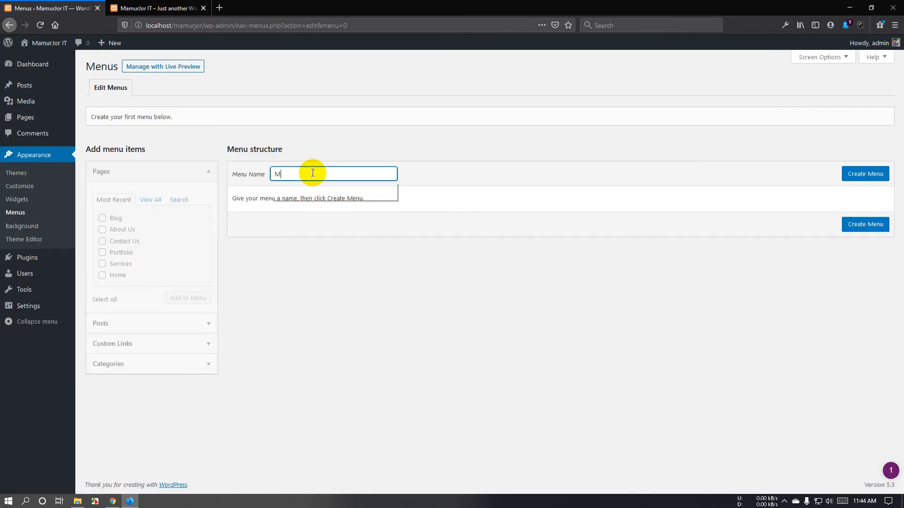
pyautogui.write('ain')
pyautogui.click(317, 187)
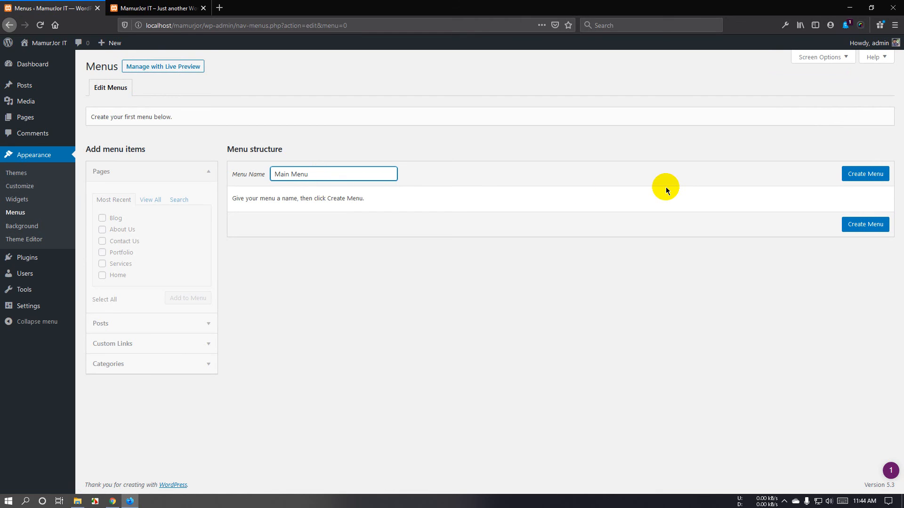
pyautogui.click(856, 175)
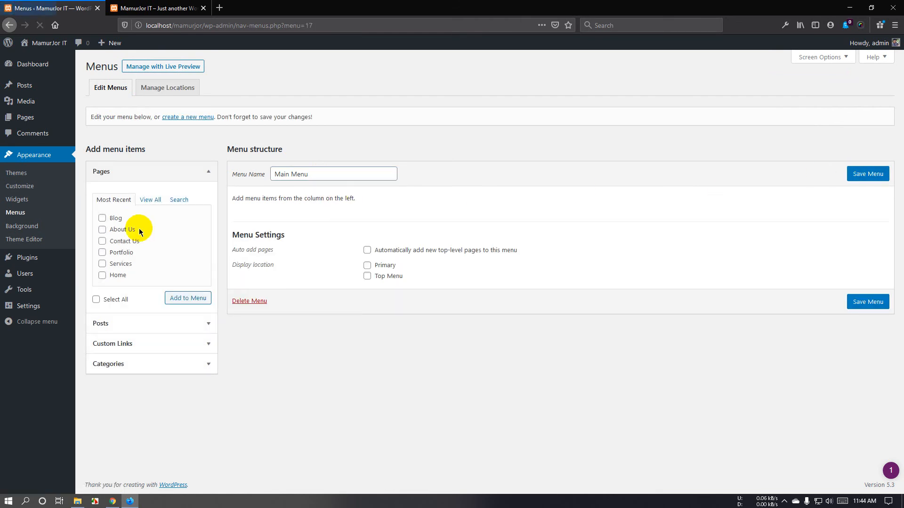
# Add all listed pages to Main Menu and remove the duplicate Home item that is a custom link
pyautogui.click(151, 202)
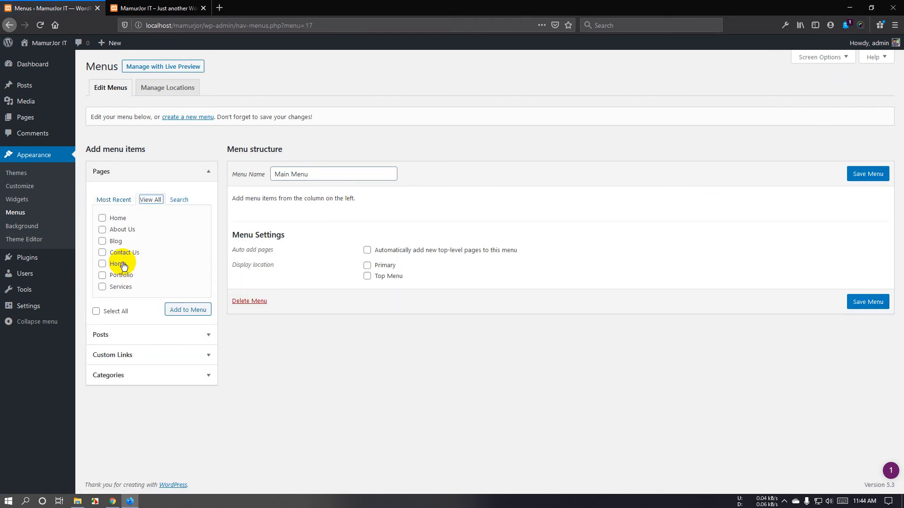
pyautogui.click(120, 313)
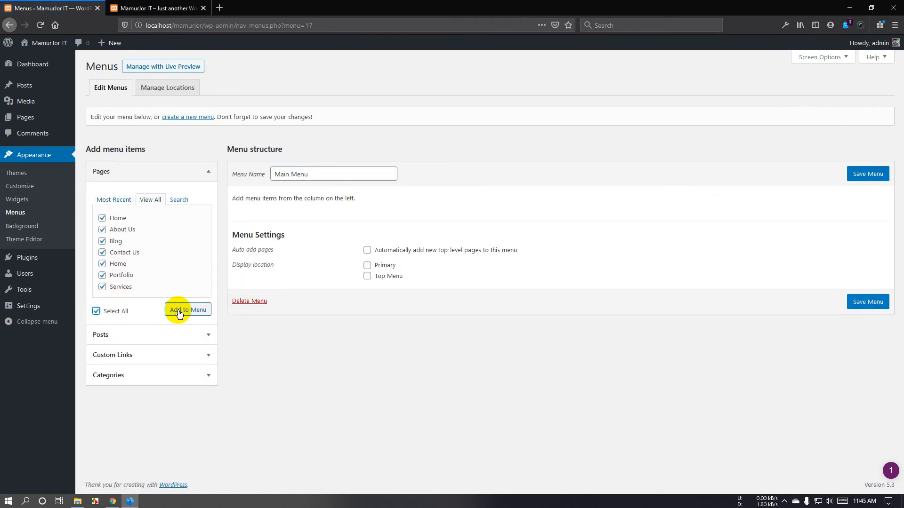
pyautogui.scroll(-1, 354, 264)
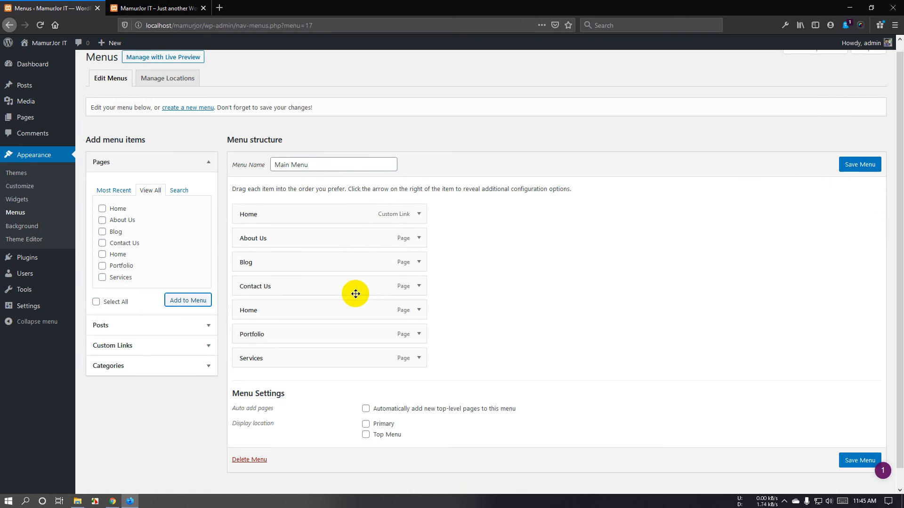
pyautogui.click(418, 195)
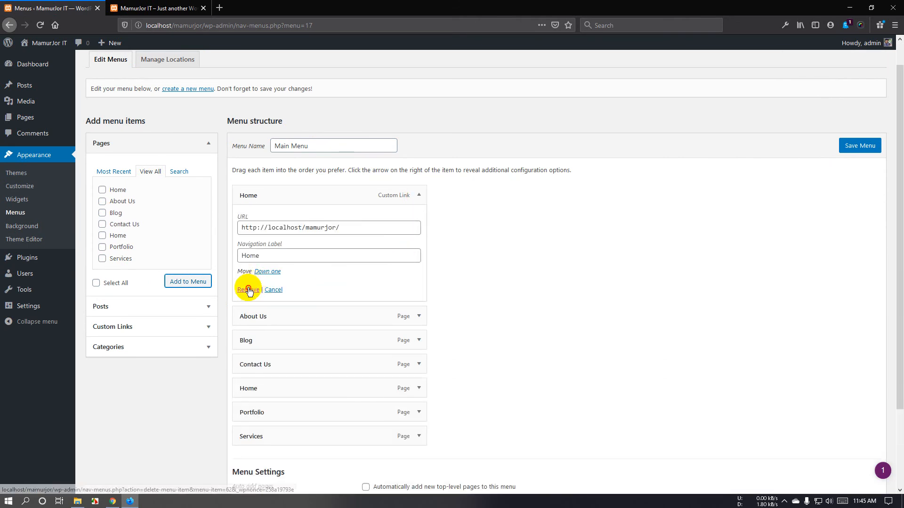
pyautogui.click(248, 289)
# Arrange the Main Menu items in the order Home, About Us, Services, Portfolio, Contact Us, Blog
pyautogui.moveTo(331, 288); pyautogui.dragTo(339, 221)
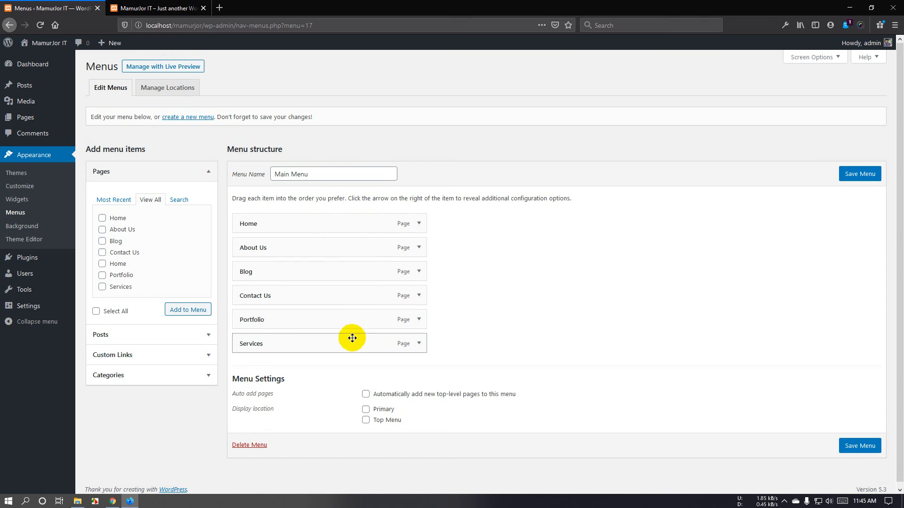
pyautogui.moveTo(359, 275); pyautogui.dragTo(363, 343)
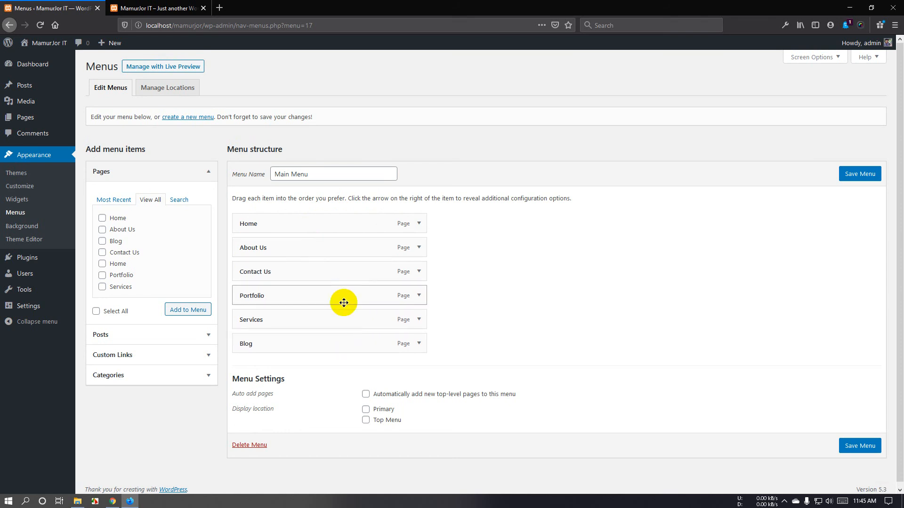
pyautogui.moveTo(343, 322); pyautogui.dragTo(336, 296)
# Assign Main Menu to the Primary display location, save it, and reload the site's front end to check the navigation
pyautogui.scroll(-1, 424, 412)
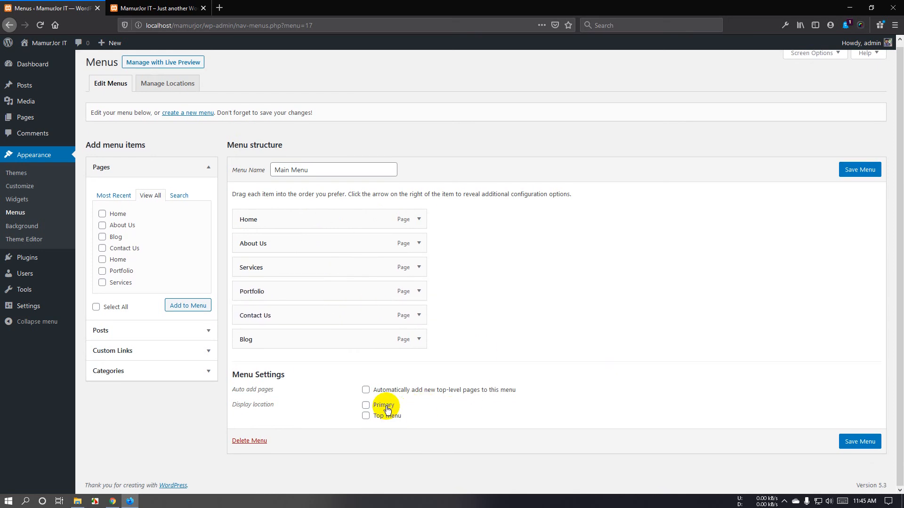
pyautogui.click(853, 442)
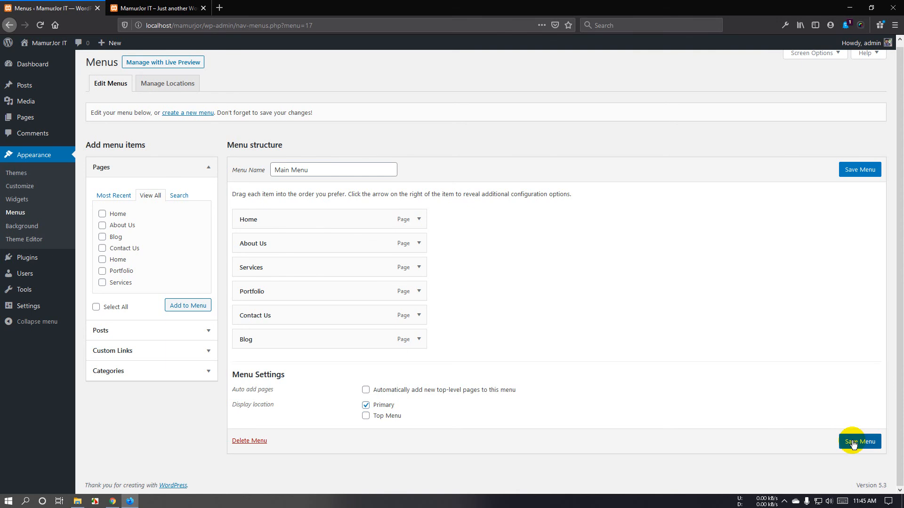
pyautogui.click(156, 8)
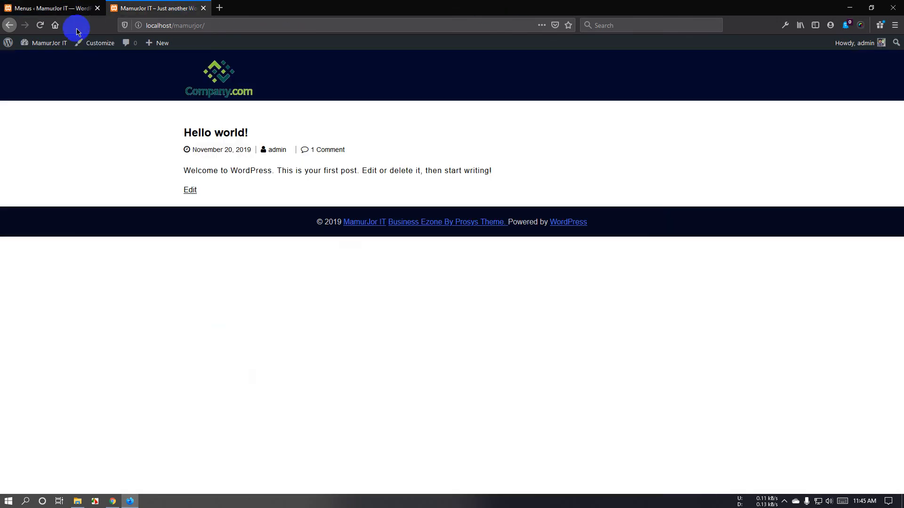
pyautogui.click(41, 25)
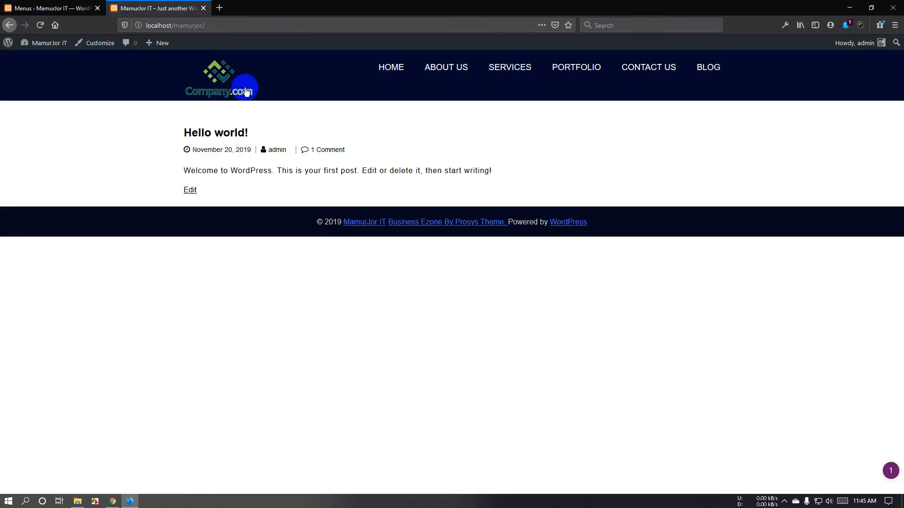
# In the Reading settings, use Home as the static homepage and Blog as the posts page, limit blog pages to 12 posts, and save
pyautogui.click(60, 9)
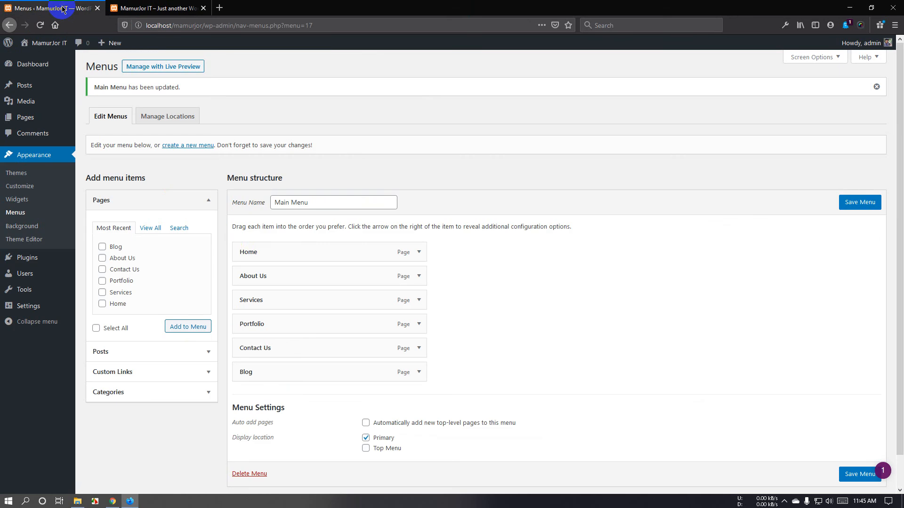
pyautogui.scroll(-2, 74, 258)
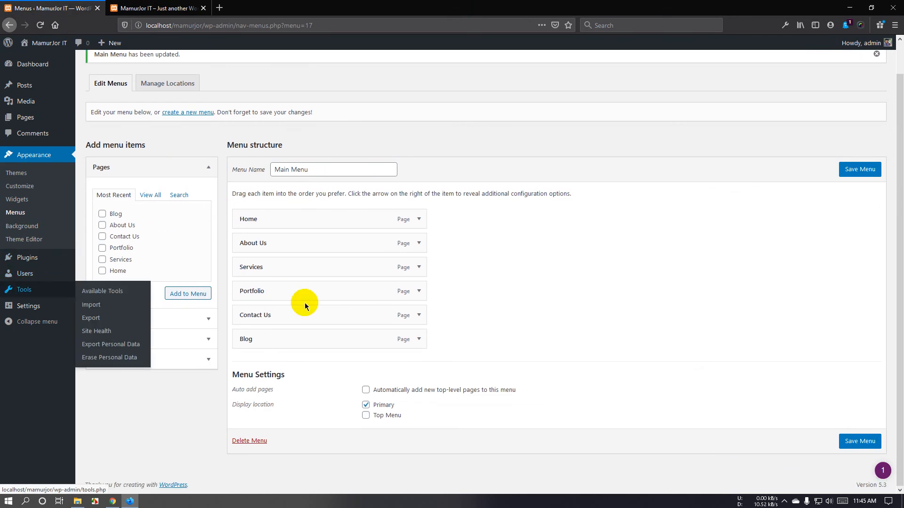
pyautogui.moveTo(48, 308)
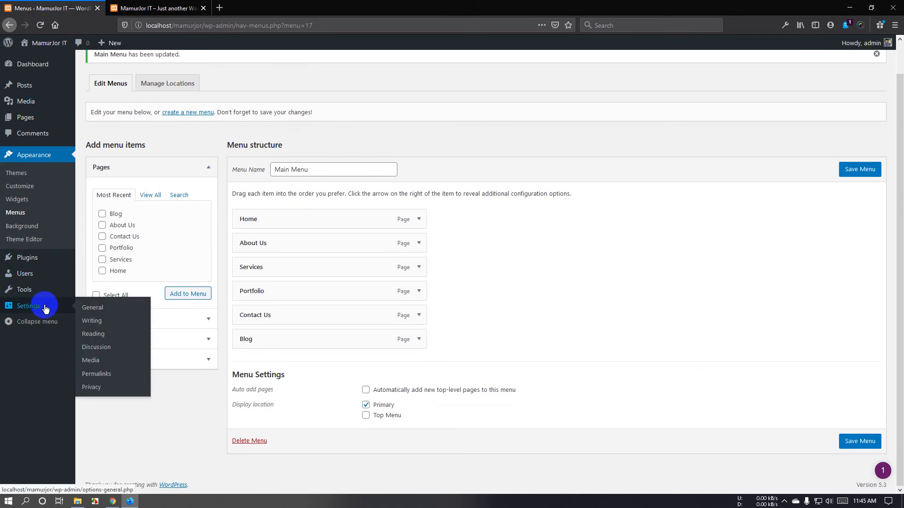
pyautogui.click(93, 335)
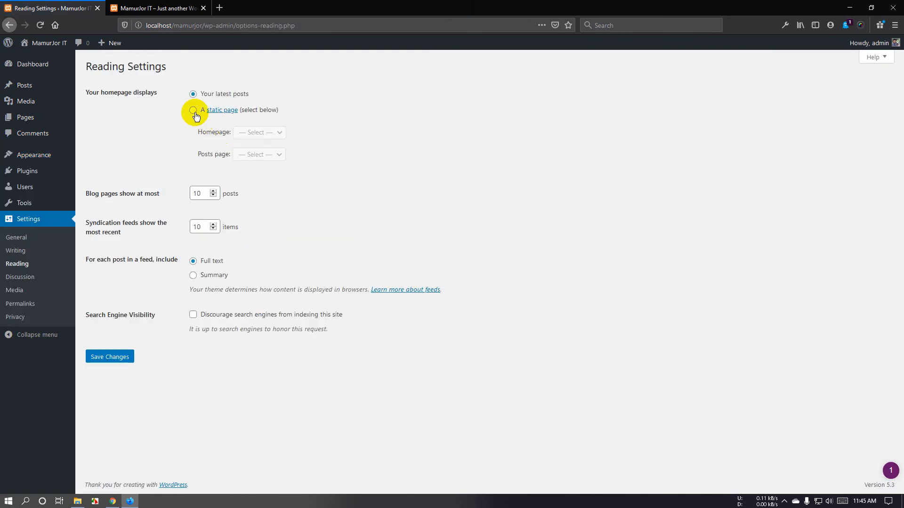
pyautogui.click(244, 132)
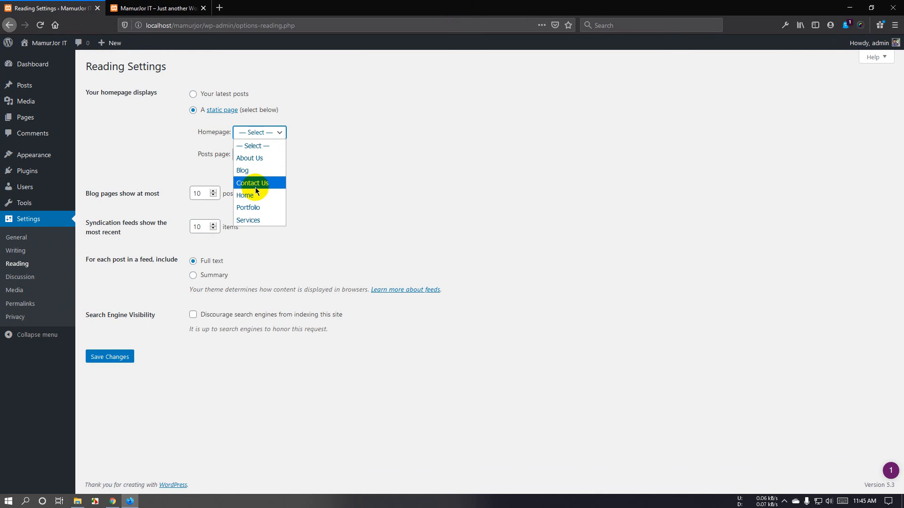
pyautogui.click(255, 195)
pyautogui.click(259, 159)
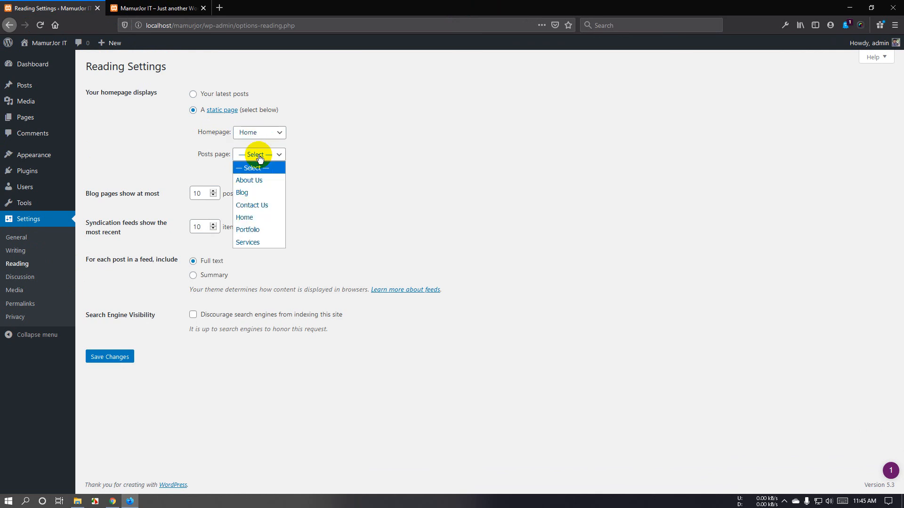
pyautogui.click(263, 194)
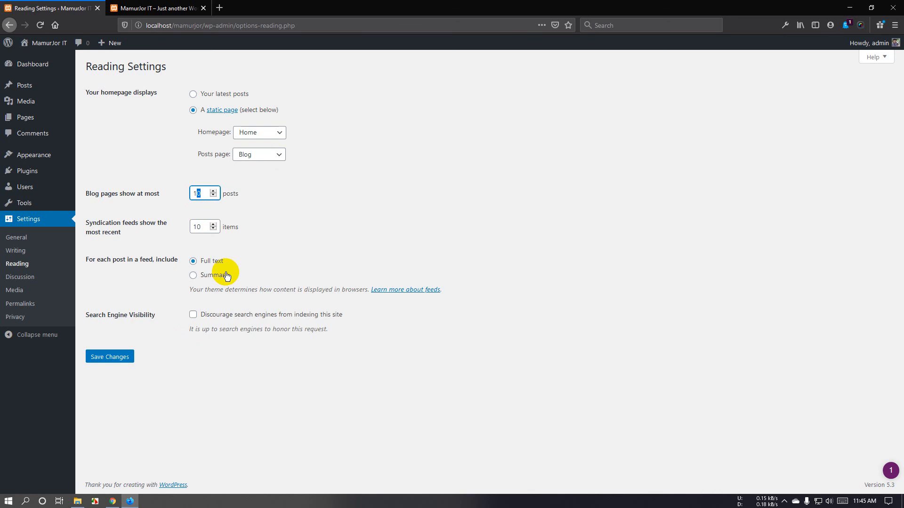
pyautogui.click(112, 358)
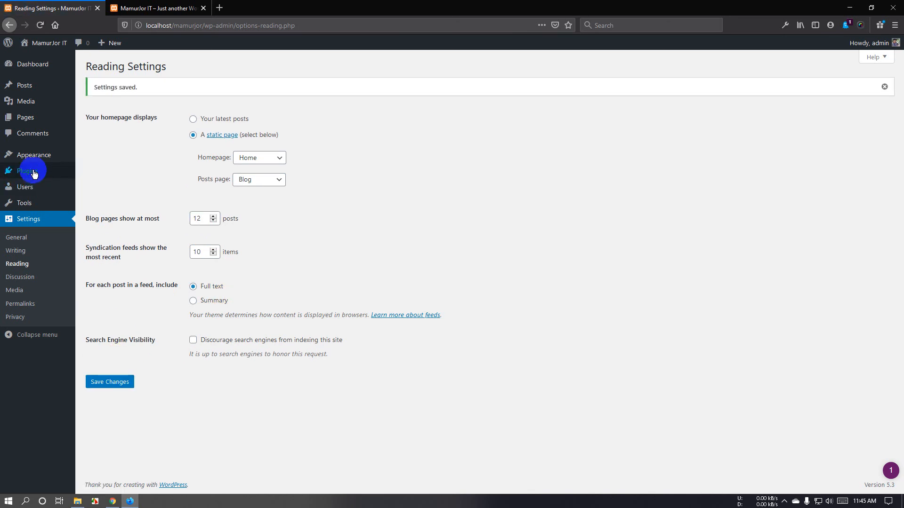
# Reload the site's front end and review the static homepage from the banner to the first About Us section
pyautogui.moveTo(32, 162)
pyautogui.click(142, 7)
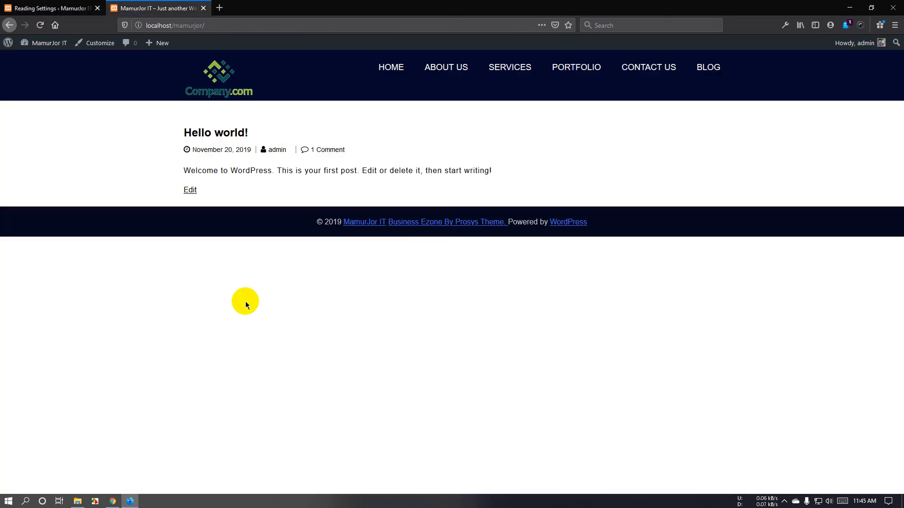
pyautogui.click(49, 50)
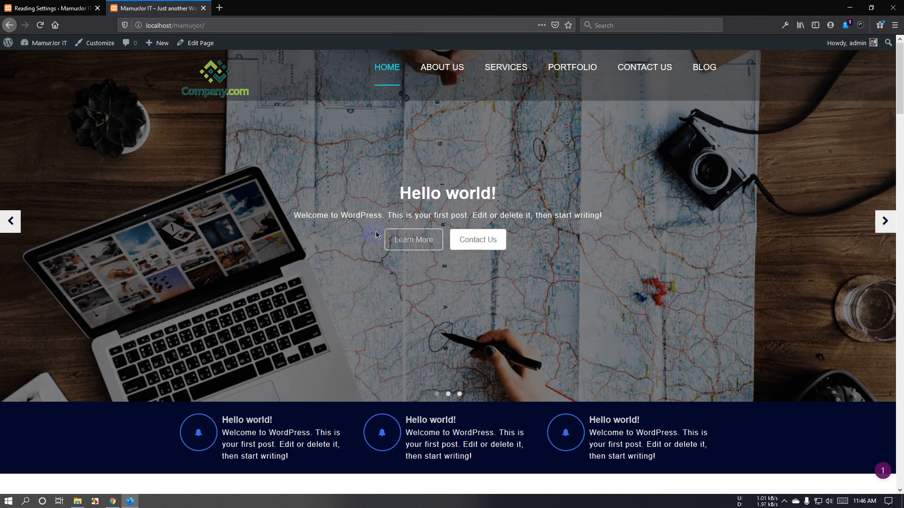
pyautogui.scroll(-5, 555, 235)
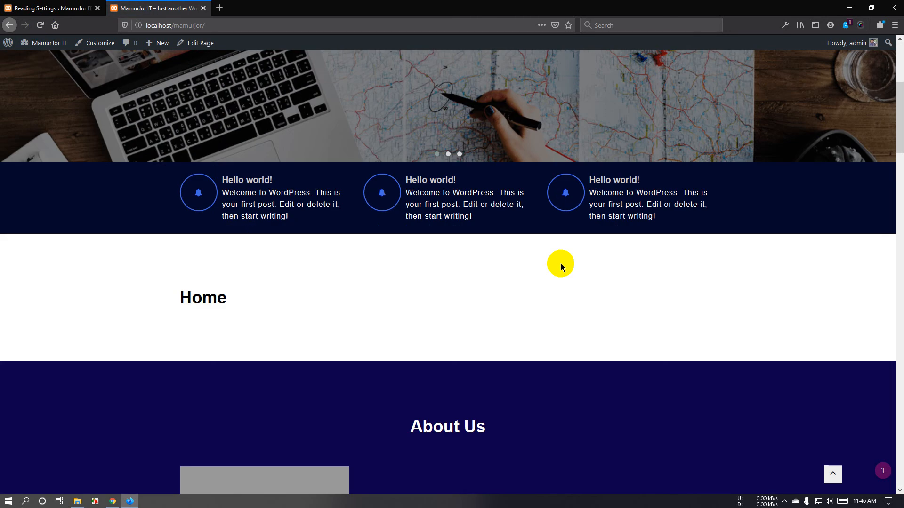
pyautogui.scroll(5, 561, 268)
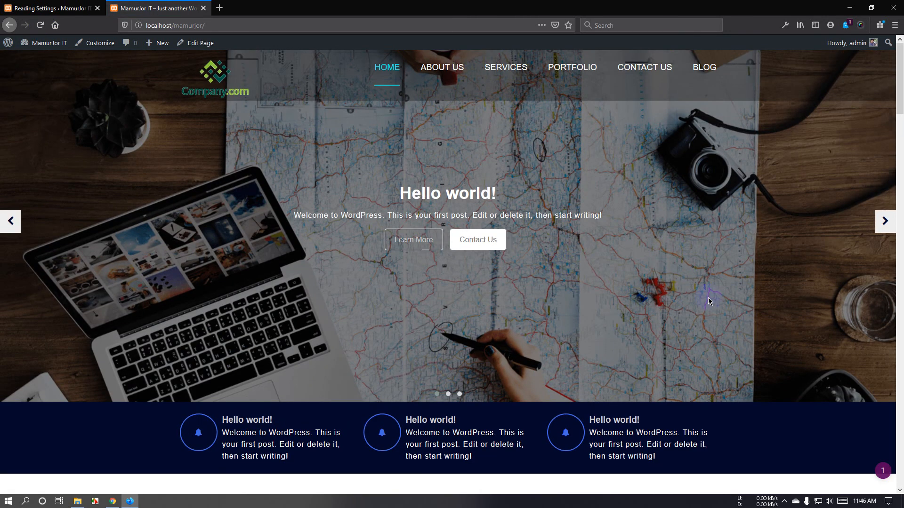
pyautogui.scroll(-11, 683, 303)
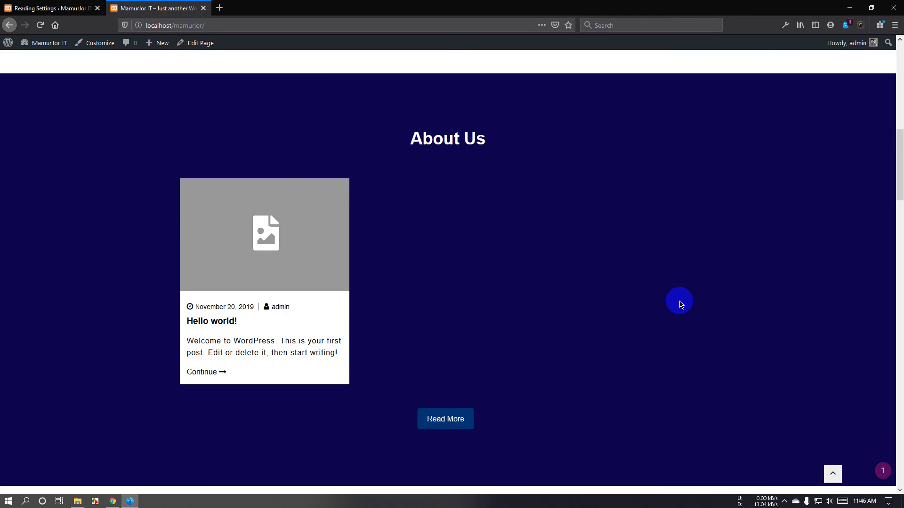
pyautogui.scroll(6, 681, 305)
pyautogui.scroll(5, 680, 305)
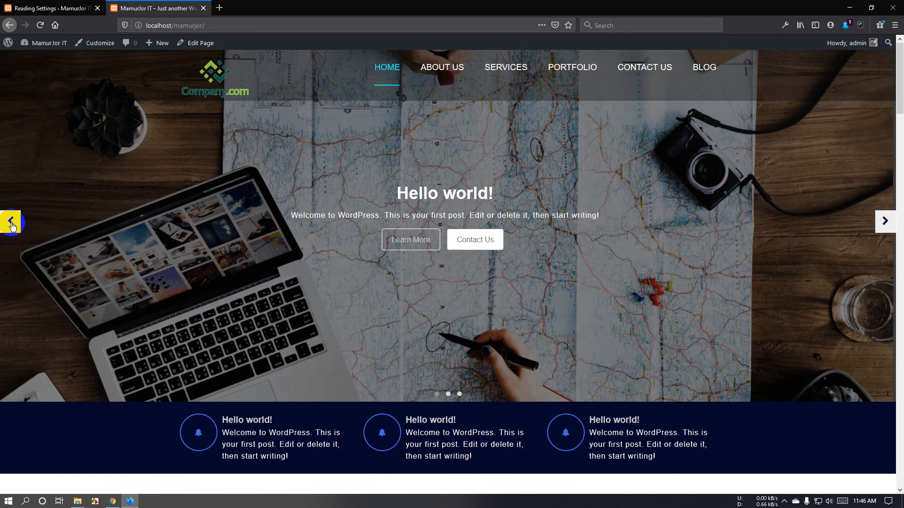
# Flip back through the homepage banner slides and look over the Home section beneath them
pyautogui.click(11, 223)
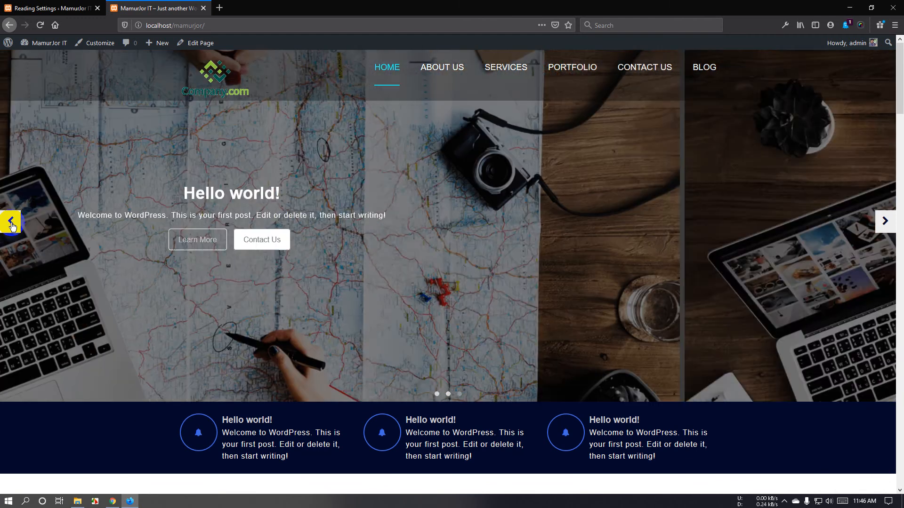
pyautogui.click(11, 223)
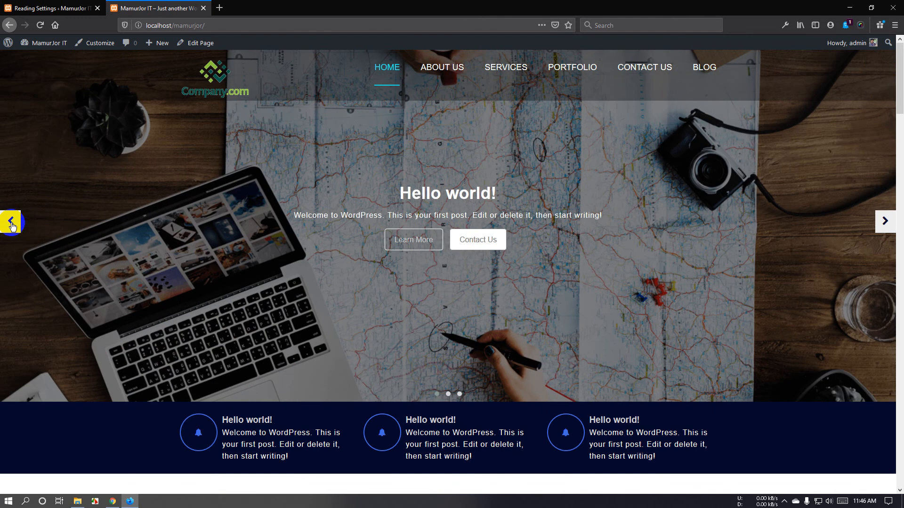
pyautogui.scroll(-4, 424, 314)
pyautogui.scroll(-4, 239, 256)
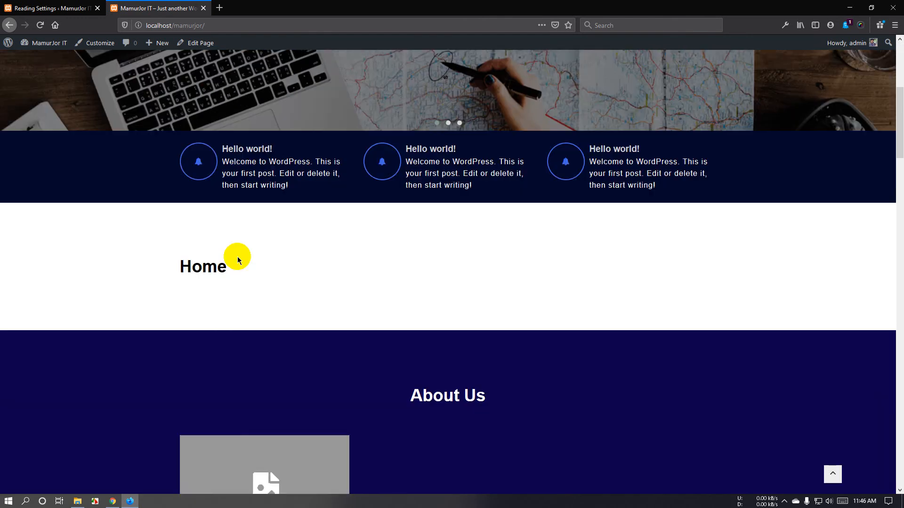
pyautogui.scroll(8, 398, 328)
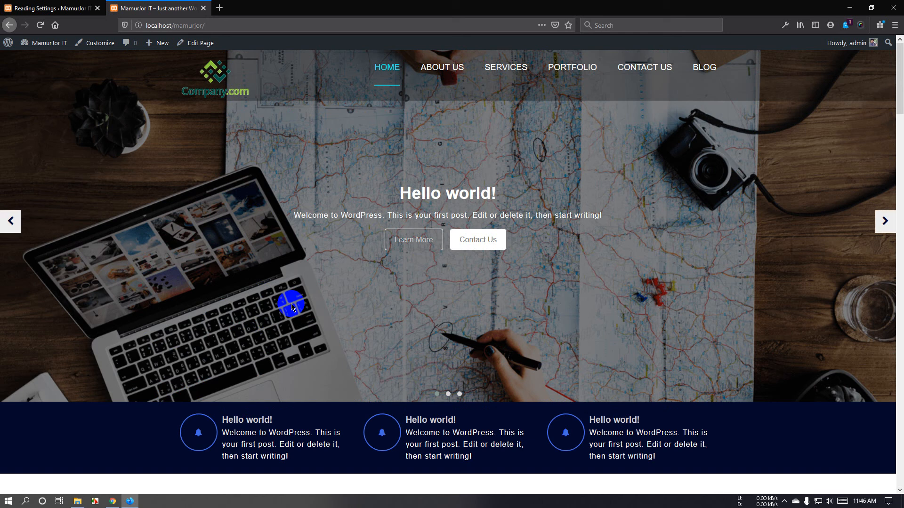
# Recheck the Reading settings, then examine the heading and cards of the homepage's white About Us section
pyautogui.click(71, 3)
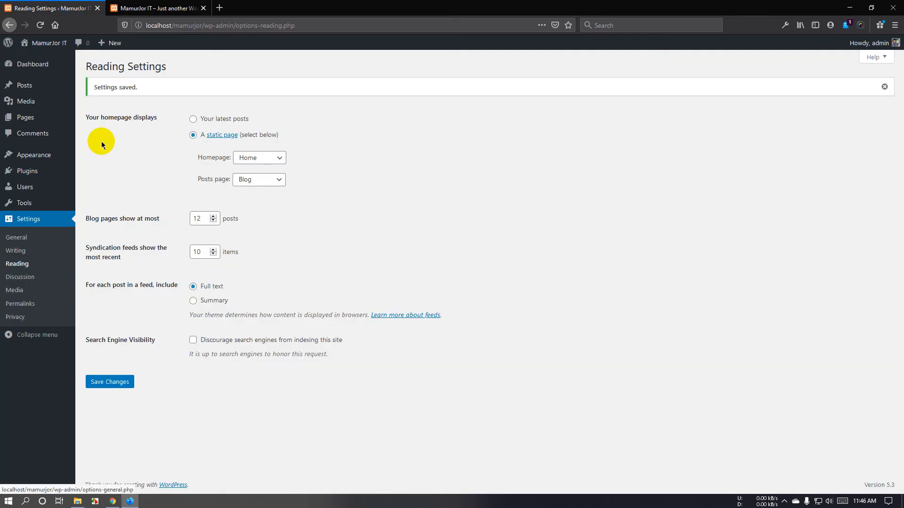
pyautogui.click(153, 6)
pyautogui.scroll(-10, 413, 278)
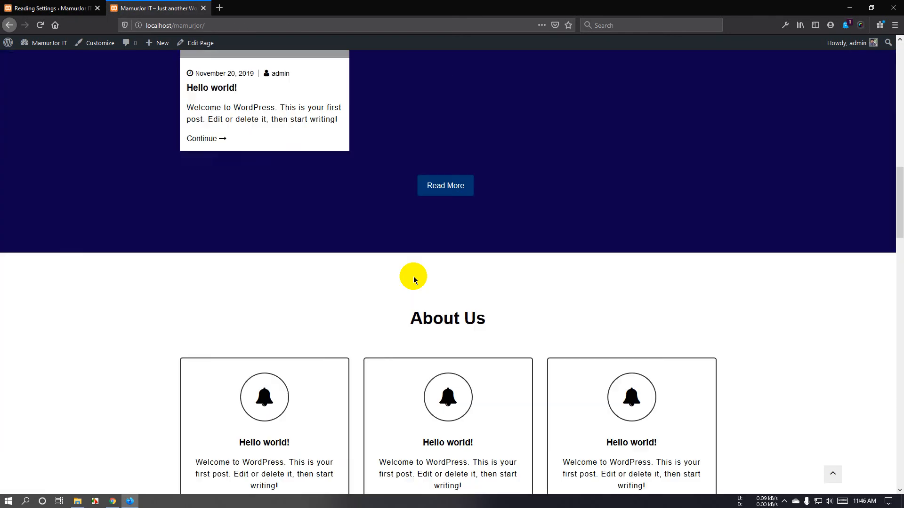
pyautogui.scroll(4, 423, 190)
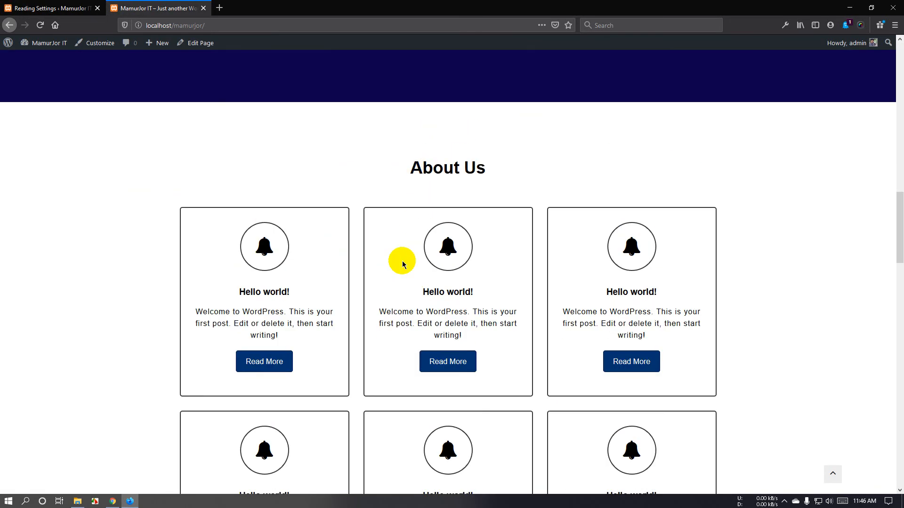
pyautogui.scroll(-2, 404, 273)
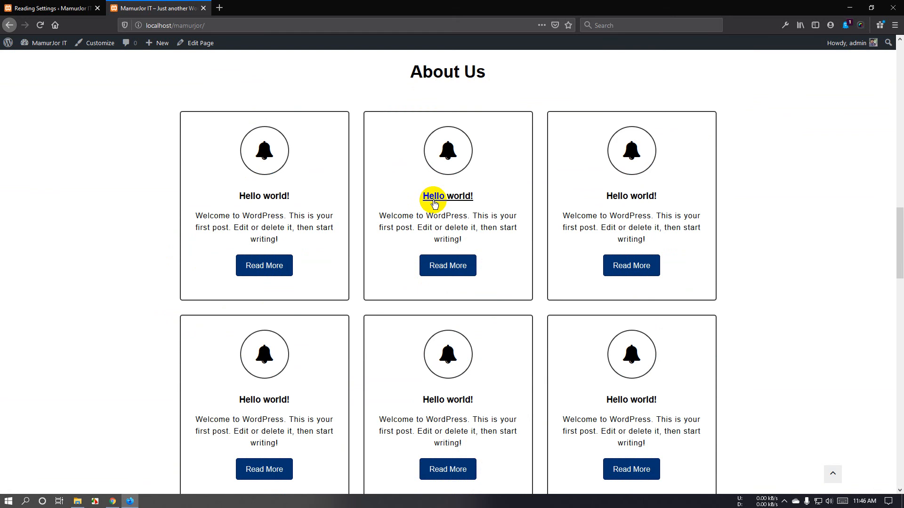
pyautogui.scroll(2, 414, 242)
pyautogui.moveTo(410, 169); pyautogui.dragTo(483, 174)
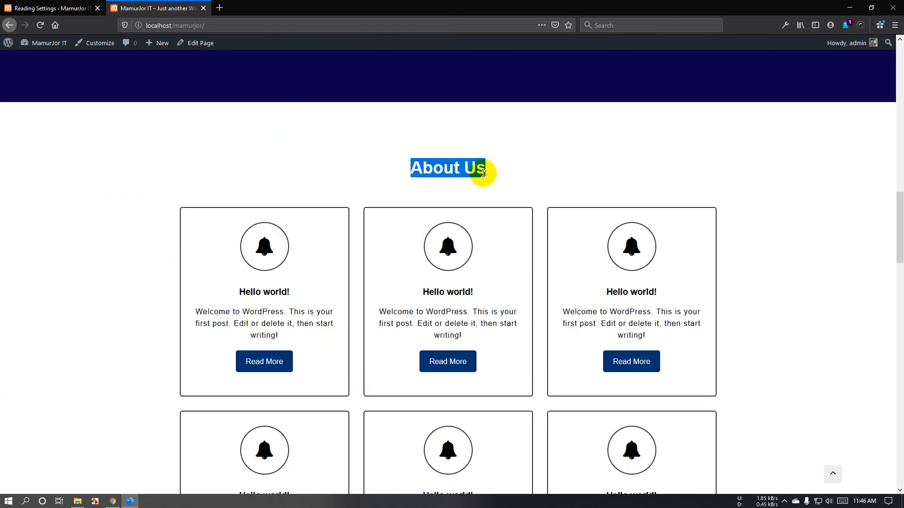
pyautogui.click(447, 246)
# Examine the remaining About Us sections of the homepage down to the footer and return toward the cards
pyautogui.scroll(-6, 444, 238)
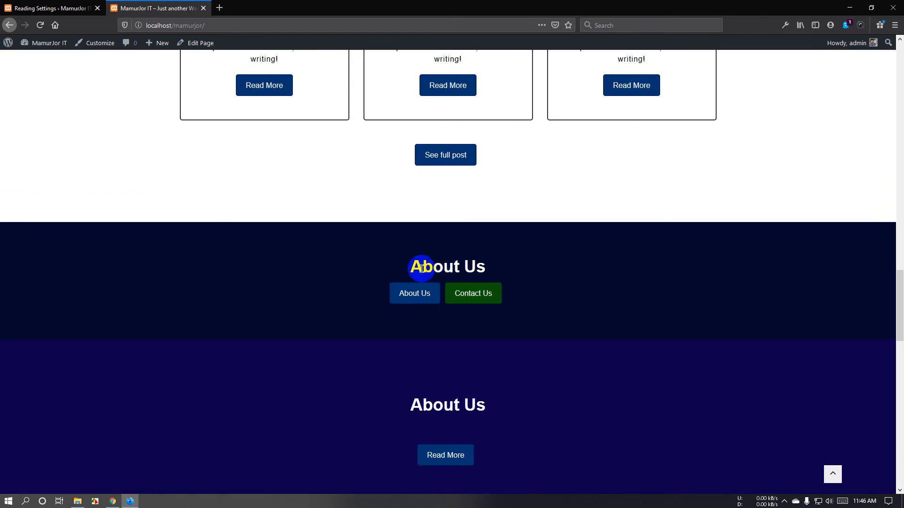
pyautogui.moveTo(414, 266); pyautogui.dragTo(484, 265)
pyautogui.scroll(-4, 440, 264)
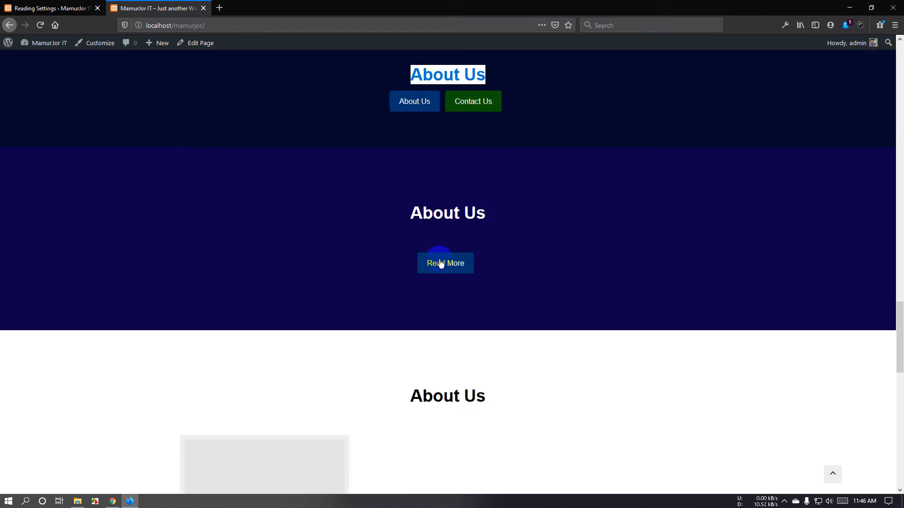
pyautogui.scroll(-10, 422, 288)
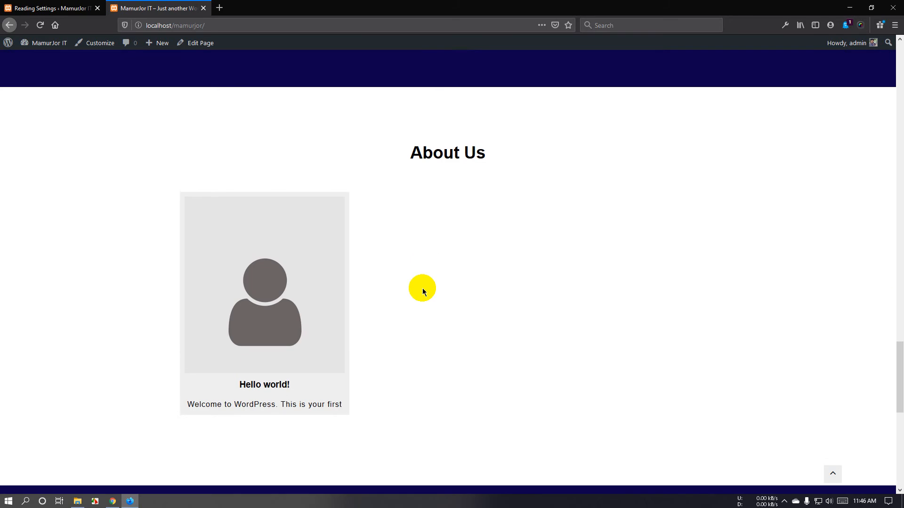
pyautogui.scroll(-5, 408, 309)
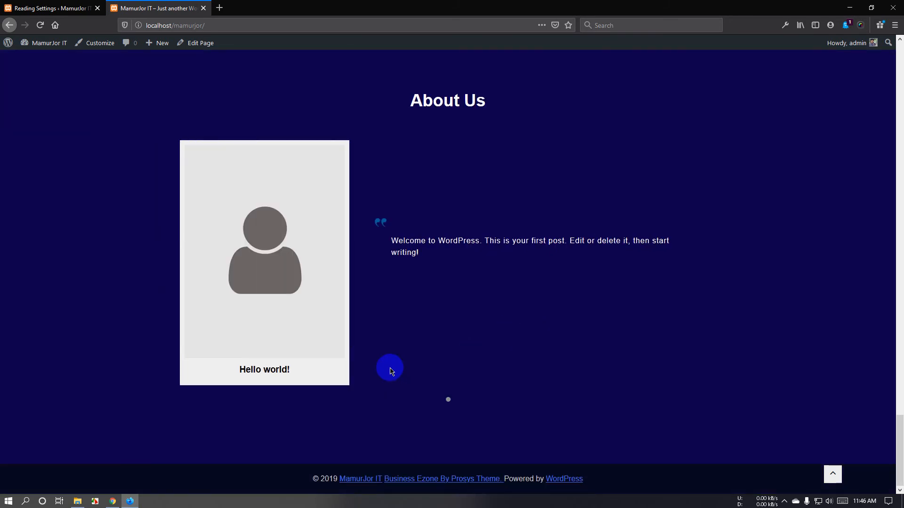
pyautogui.scroll(6, 390, 370)
pyautogui.scroll(7, 389, 370)
pyautogui.scroll(15, 389, 370)
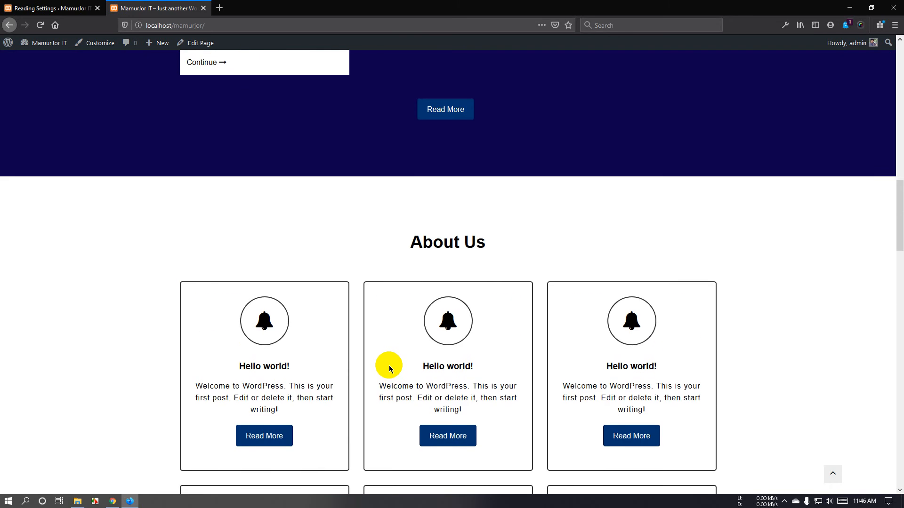